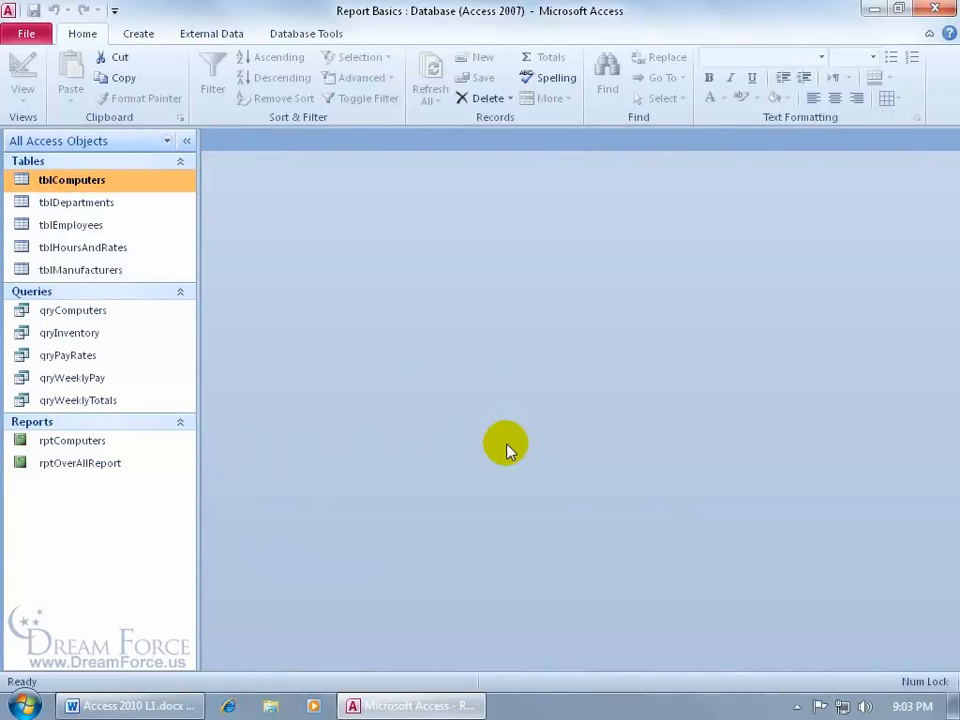
# Start a new report with the Report Wizard and add the DeptCode field from tblDepartments
pyautogui.click(145, 36)
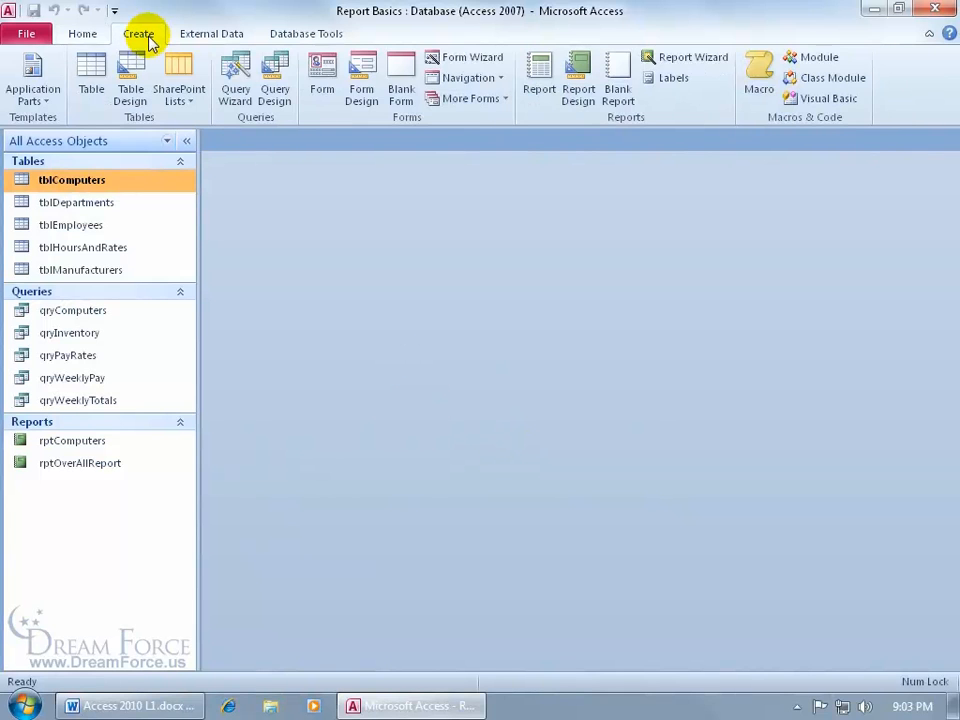
pyautogui.click(714, 66)
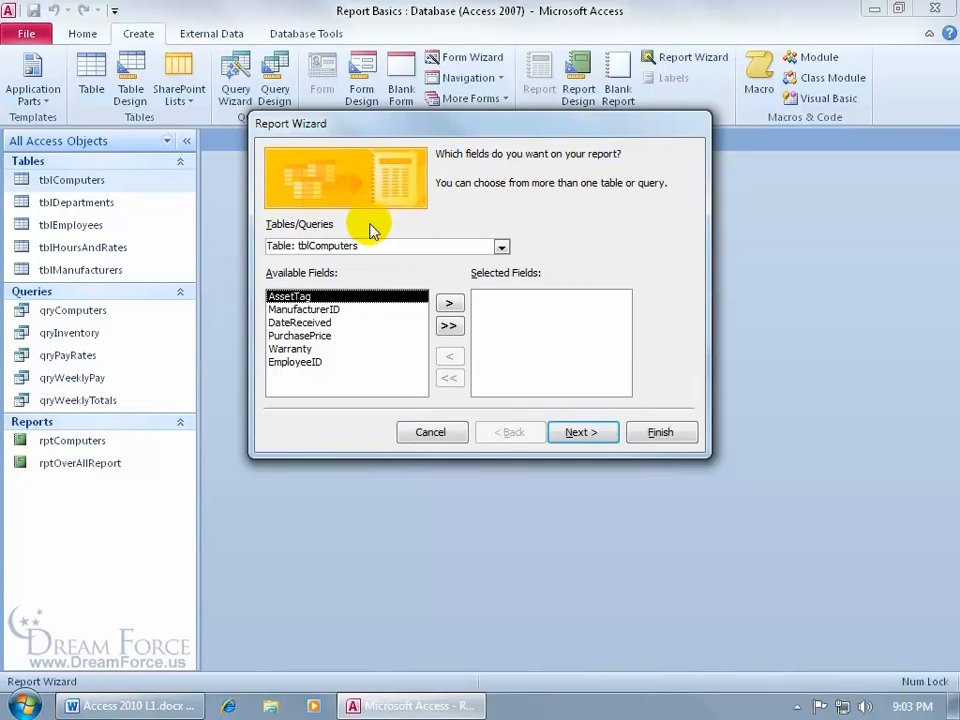
pyautogui.click(500, 246)
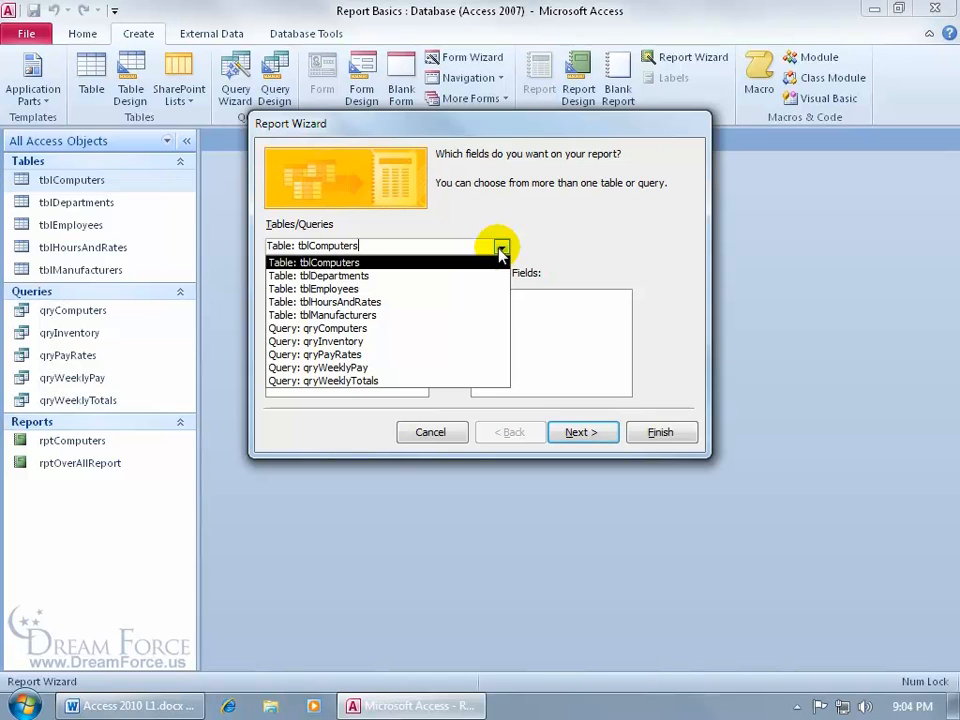
pyautogui.click(358, 280)
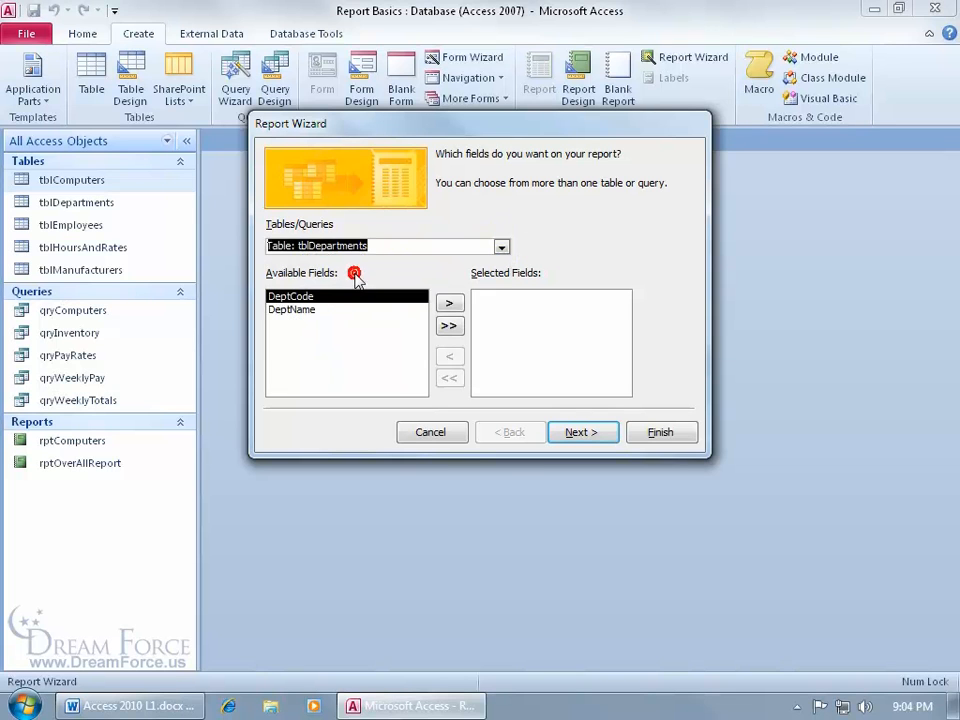
pyautogui.doubleClick(298, 298)
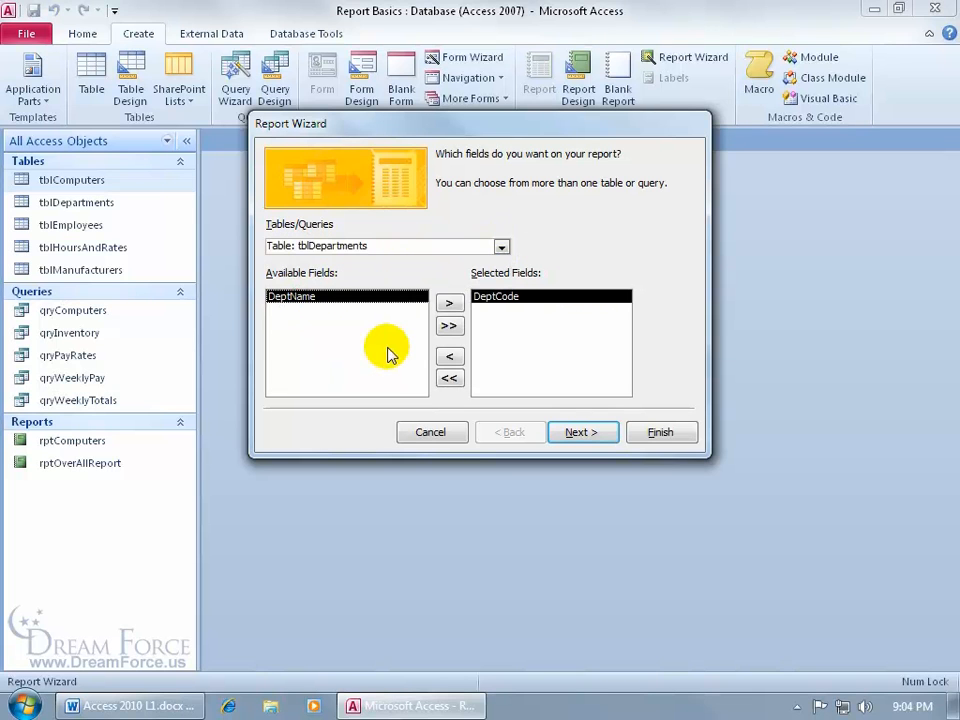
# Add AssetTag, ManufacturerID, DateReceived and PurchasePrice from tblComputers to the report and accept the field selection
pyautogui.click(500, 246)
pyautogui.click(462, 263)
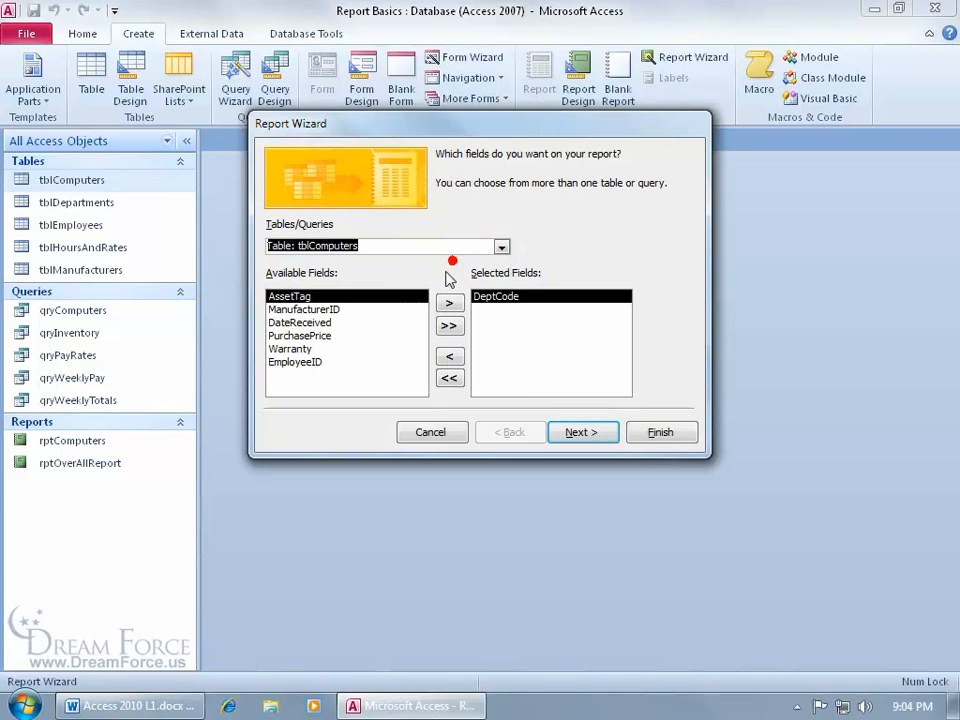
pyautogui.doubleClick(313, 297)
pyautogui.doubleClick(313, 297)
pyautogui.doubleClick(313, 297)
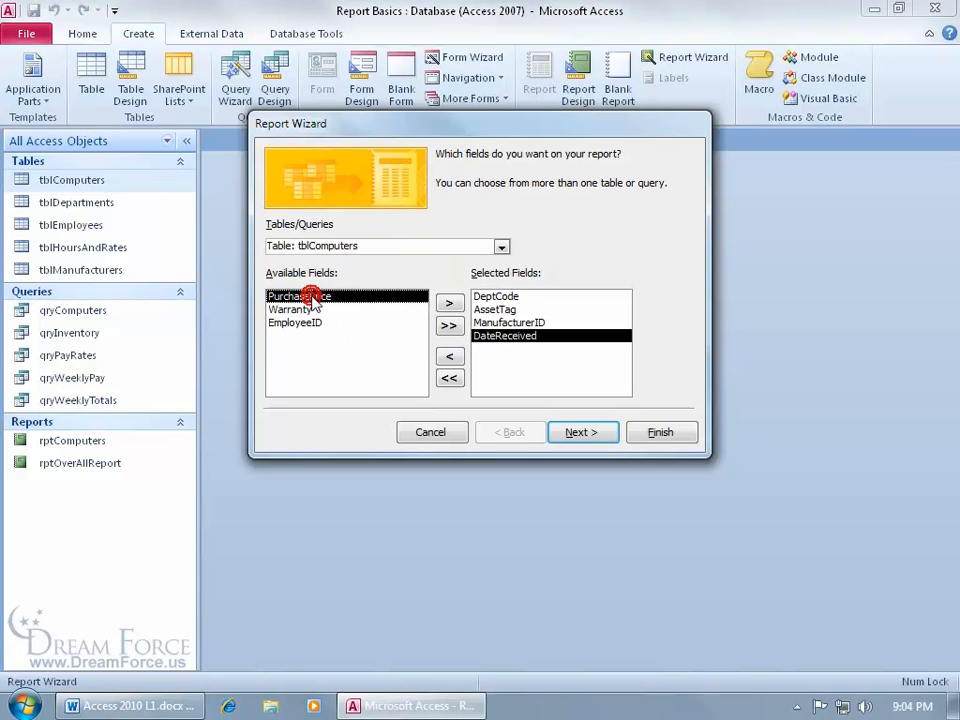
pyautogui.doubleClick(313, 297)
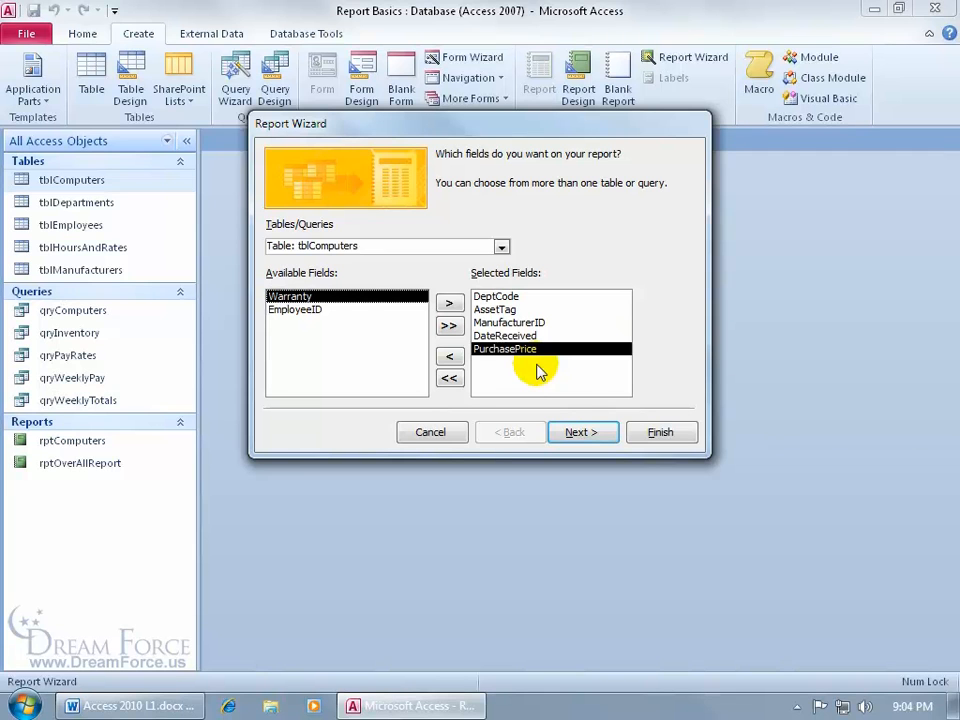
pyautogui.click(579, 431)
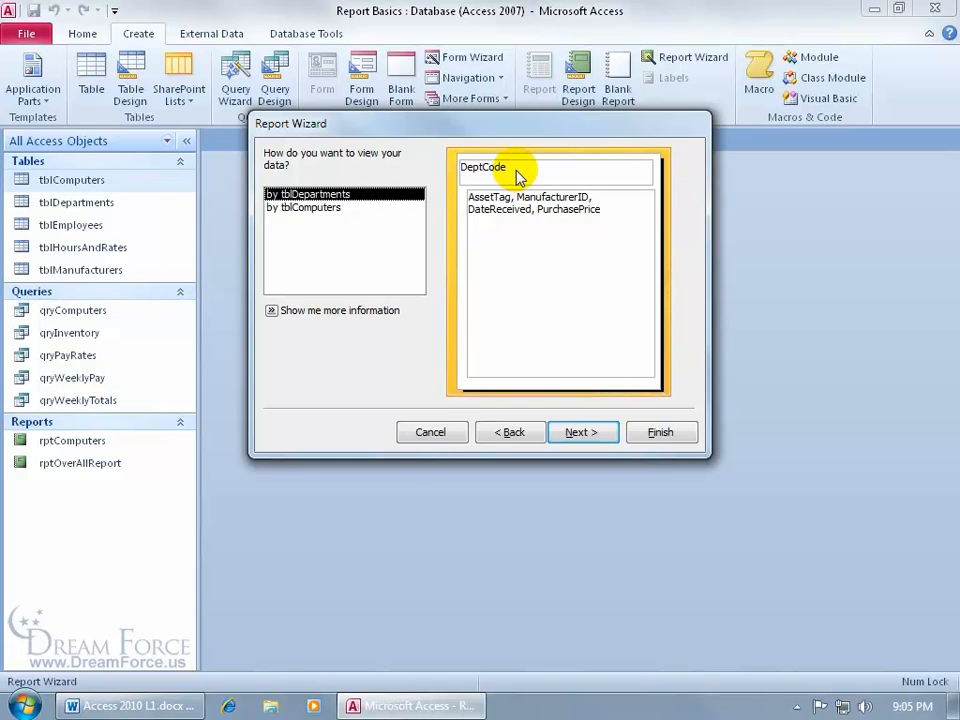
# Preview the data arranged by tblComputers, choose the view by tblDepartments instead, and continue to the grouping levels
pyautogui.click(316, 209)
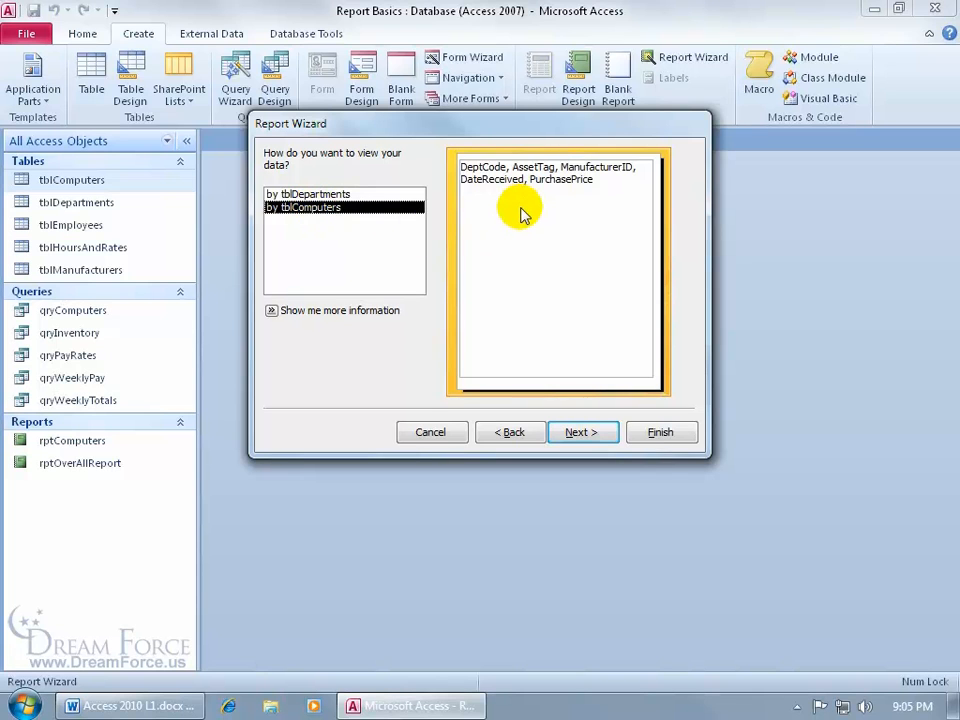
pyautogui.click(344, 194)
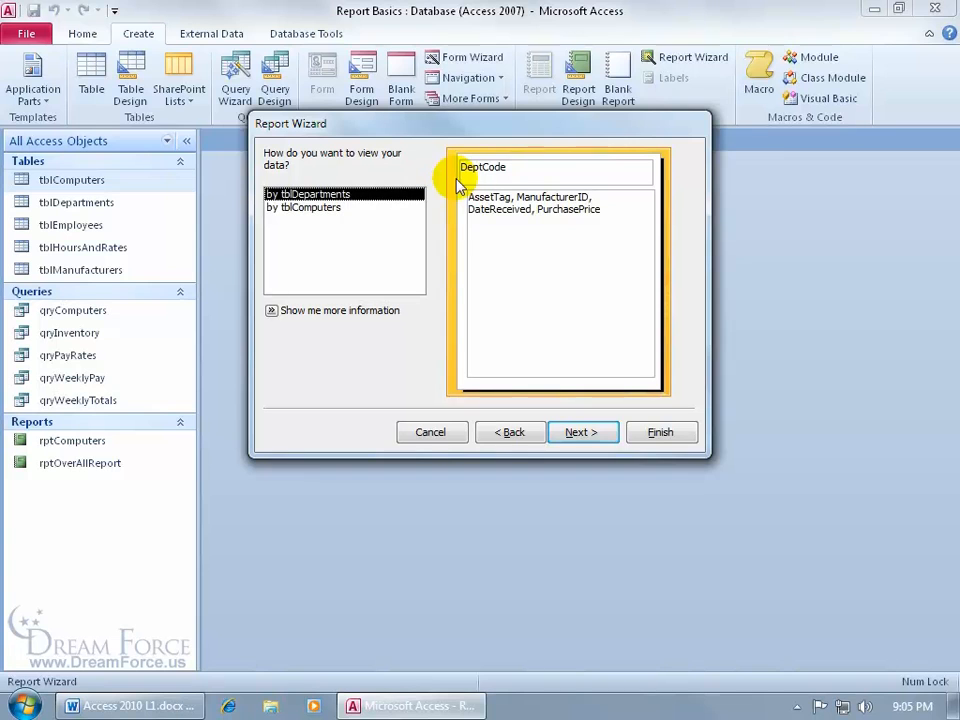
pyautogui.click(570, 431)
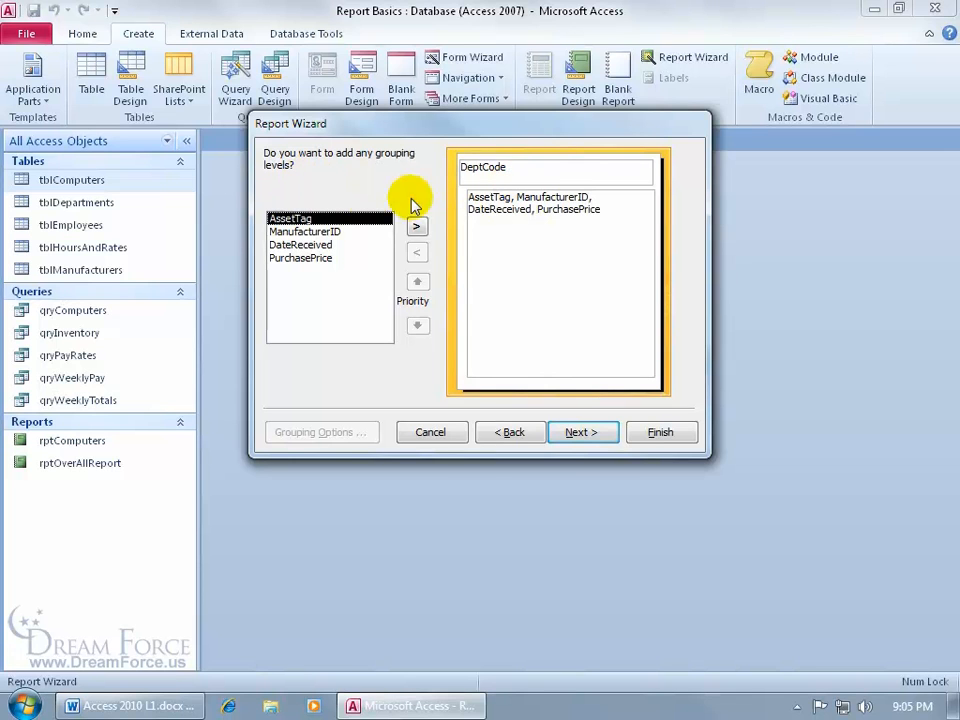
# Try ManufacturerID as a grouping level below and above DeptCode, and remove that extra grouping level
pyautogui.click(334, 232)
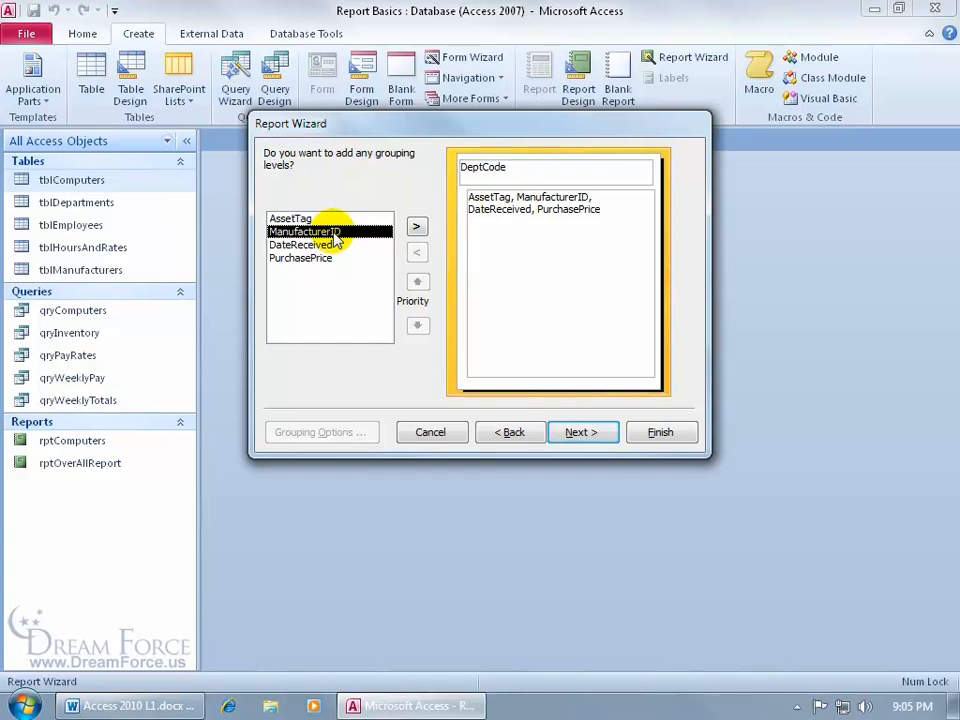
pyautogui.doubleClick(330, 232)
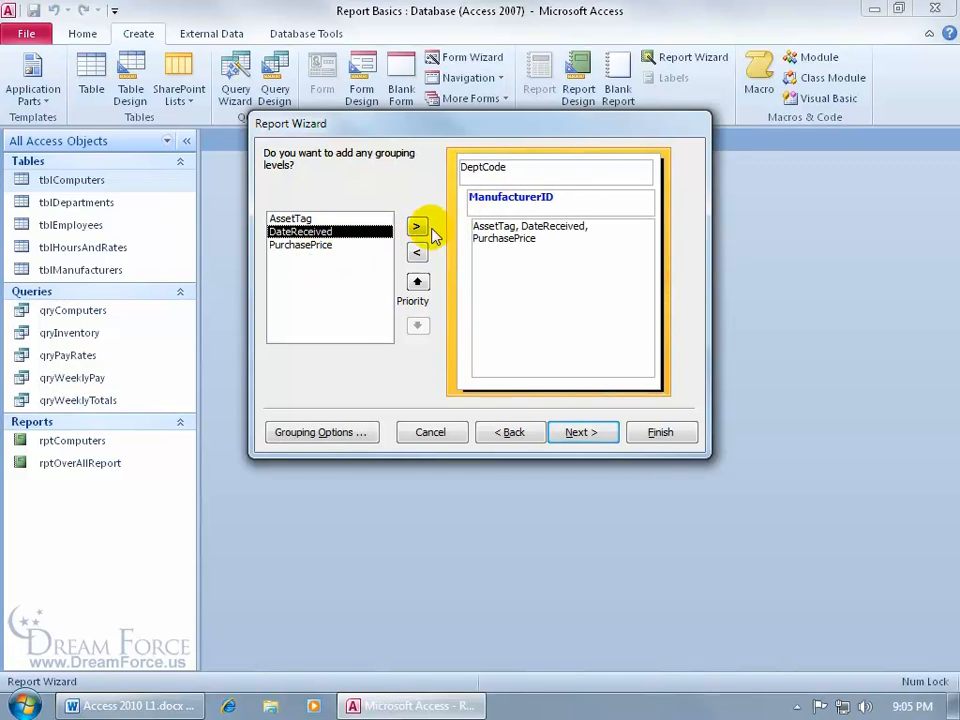
pyautogui.click(500, 210)
pyautogui.click(417, 252)
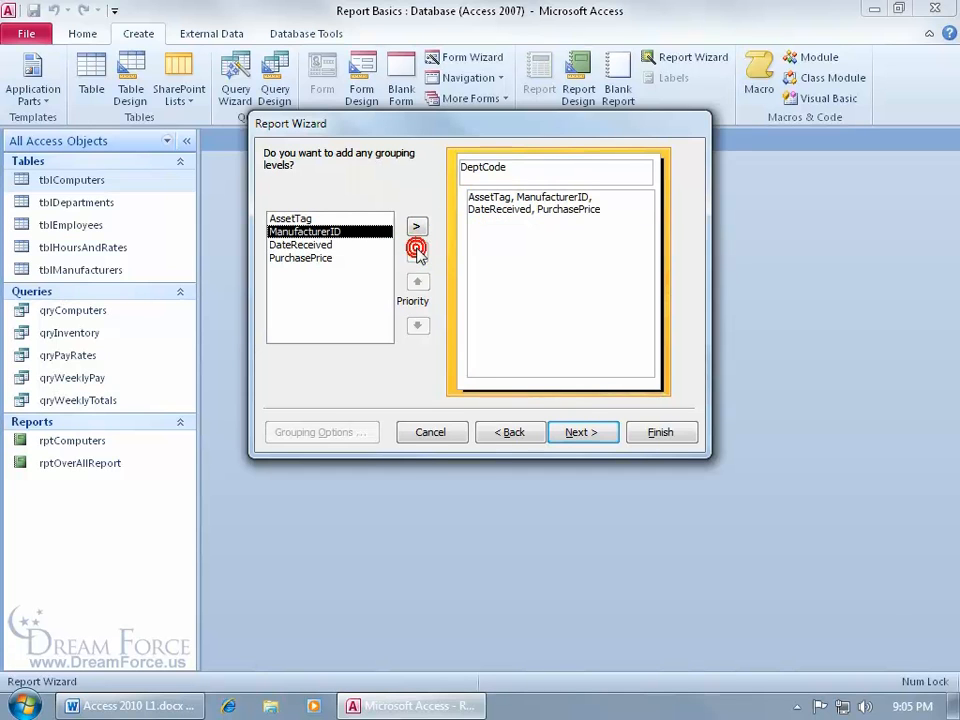
pyautogui.click(417, 226)
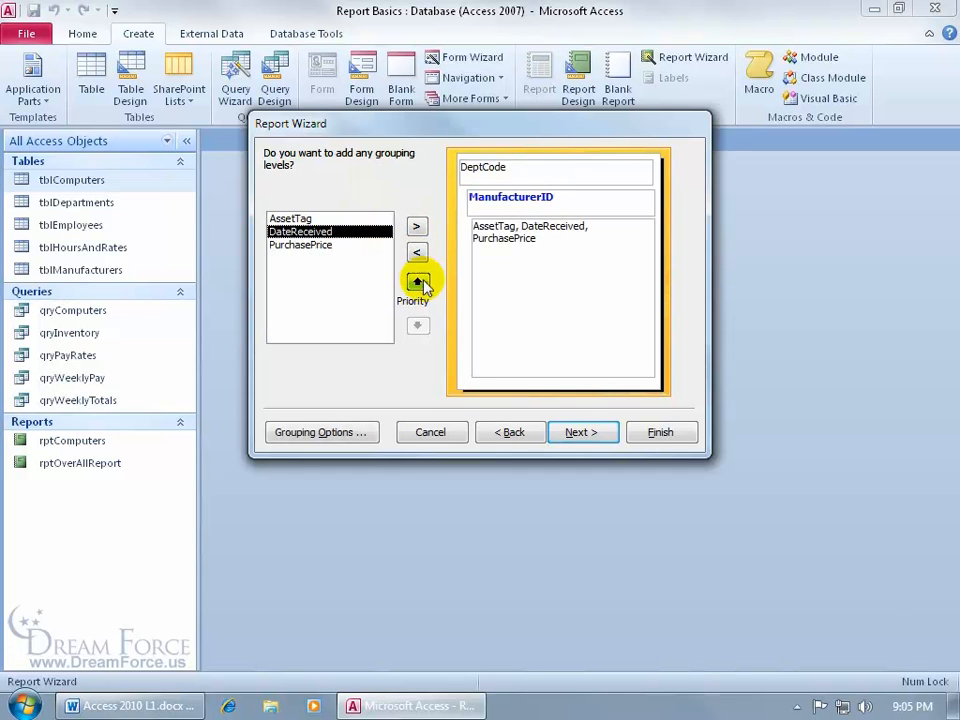
pyautogui.click(417, 283)
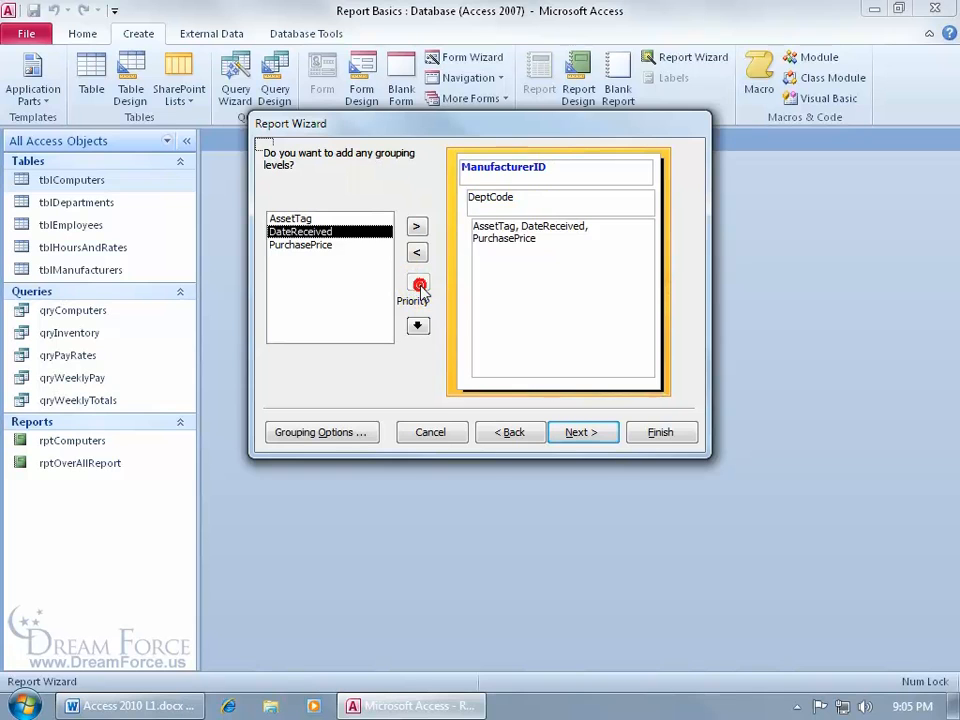
pyautogui.click(417, 324)
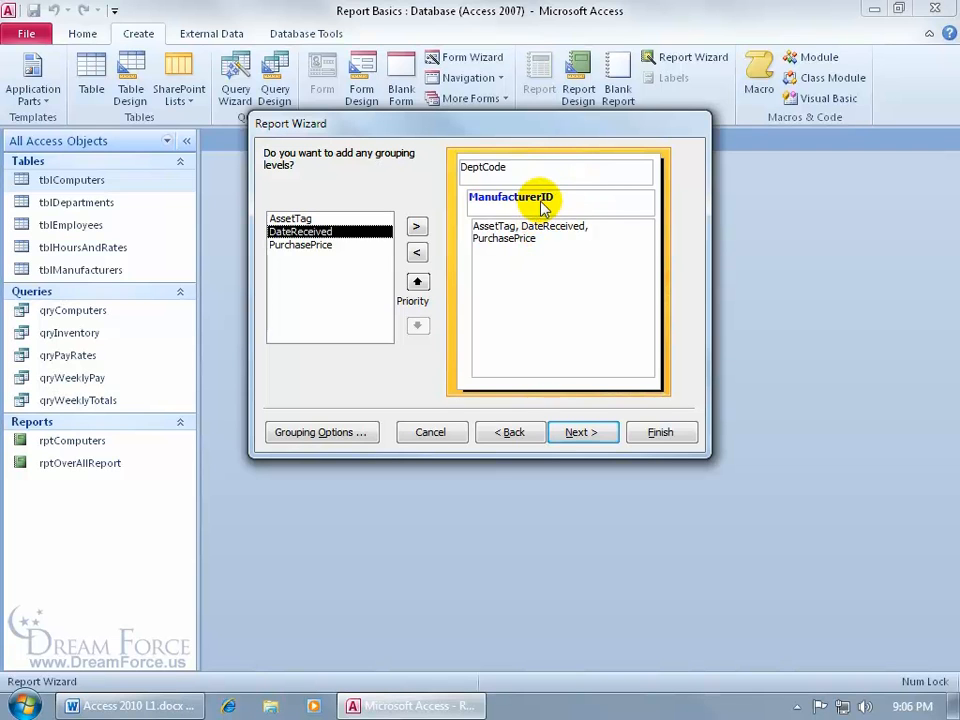
pyautogui.doubleClick(541, 209)
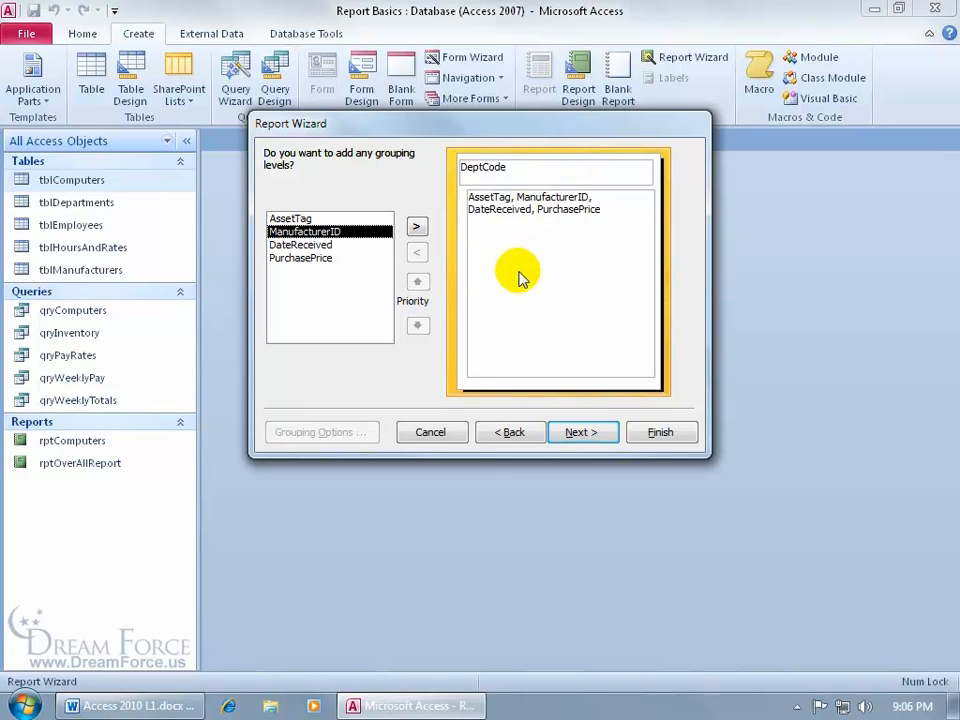
# Accept the report grouping with DeptCode only and continue to the sort and summary settings
pyautogui.click(578, 432)
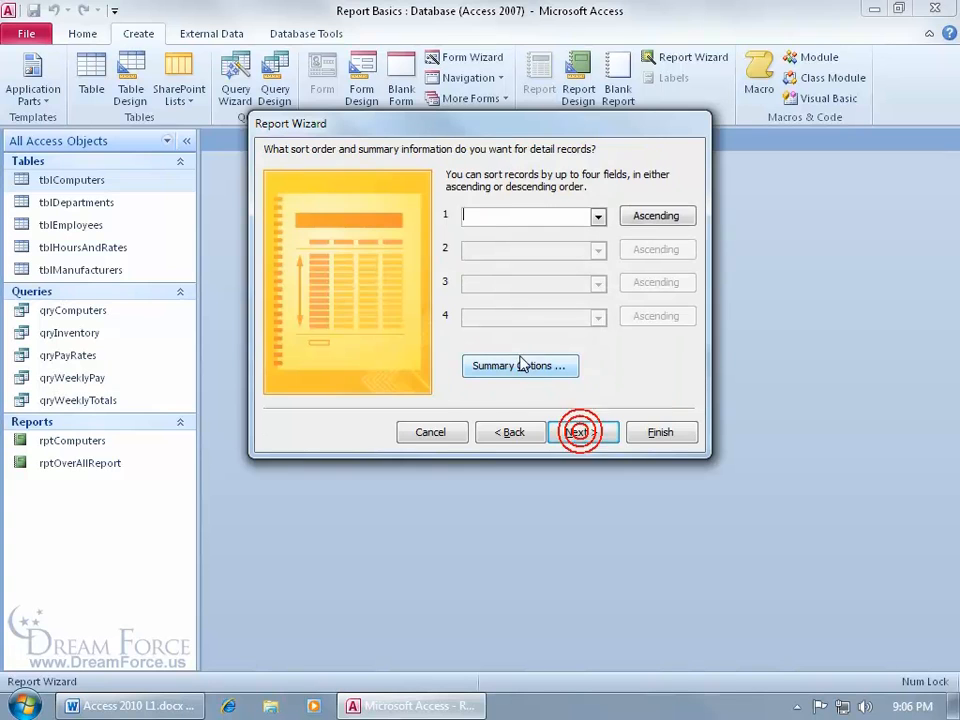
# Try descending order for the first sort level and return it to ascending without choosing a sort field
pyautogui.click(597, 216)
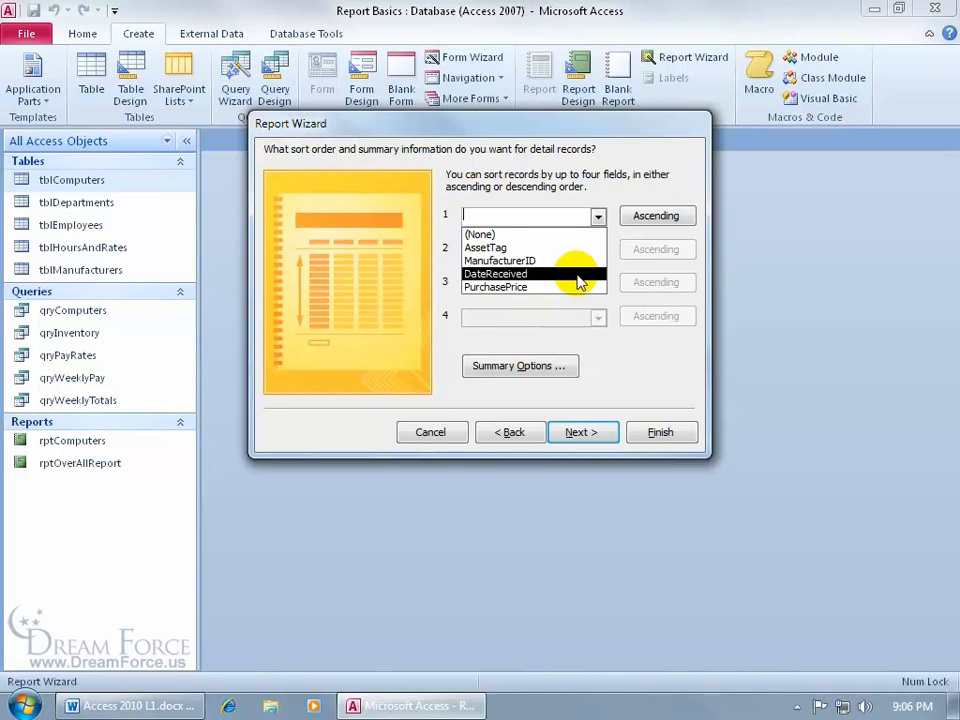
pyautogui.click(626, 226)
pyautogui.click(643, 220)
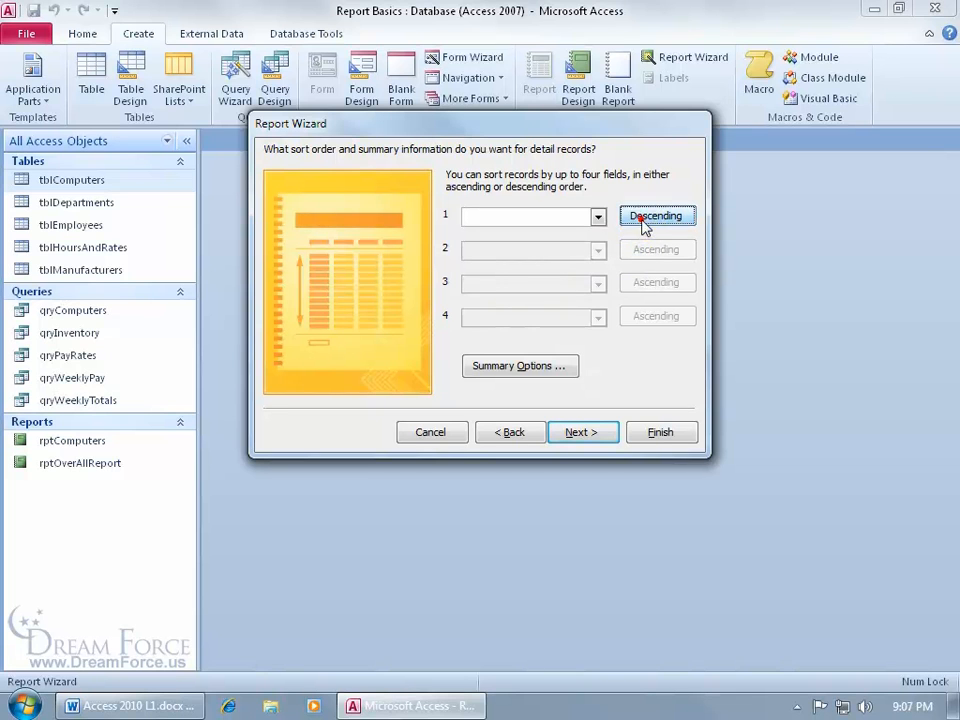
pyautogui.click(641, 222)
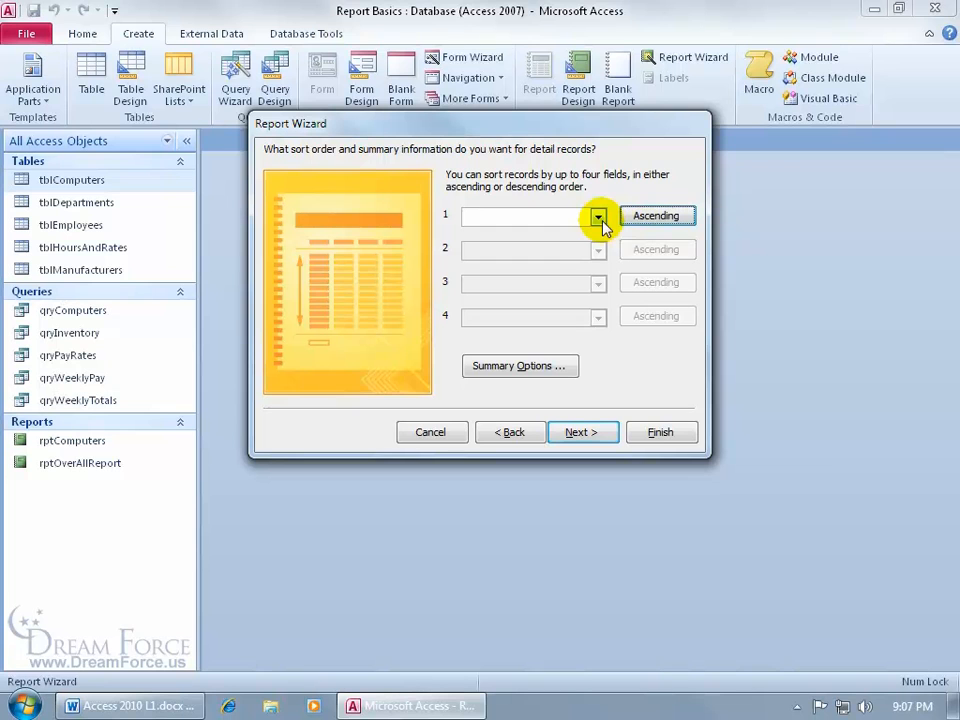
# Add a Sum of PurchasePrice in the summary options and continue to the report layout
pyautogui.click(533, 370)
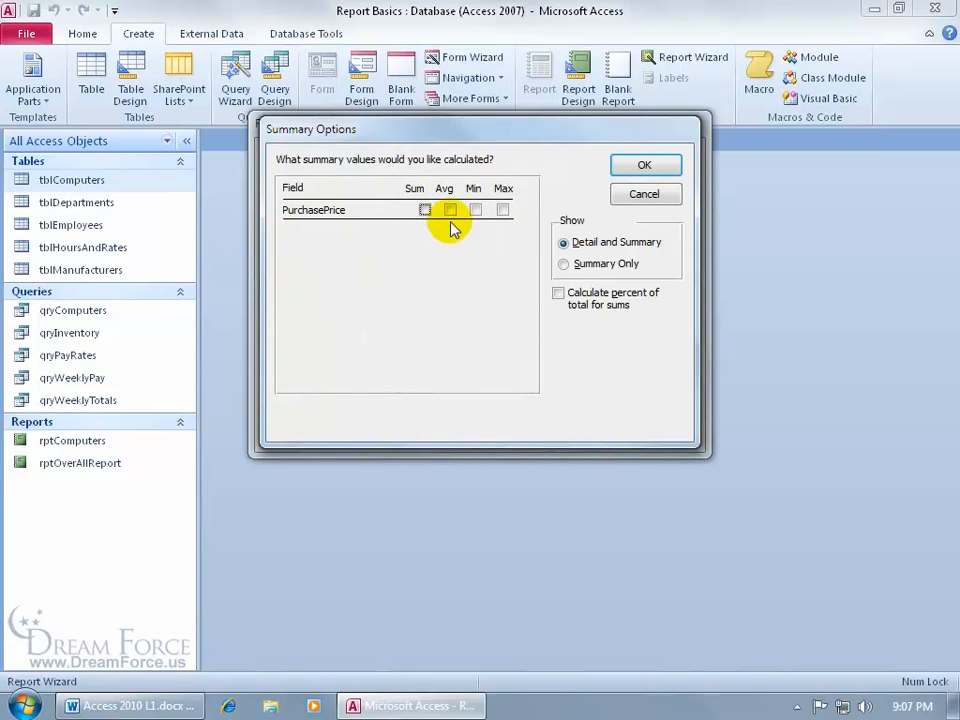
pyautogui.click(425, 210)
pyautogui.click(646, 167)
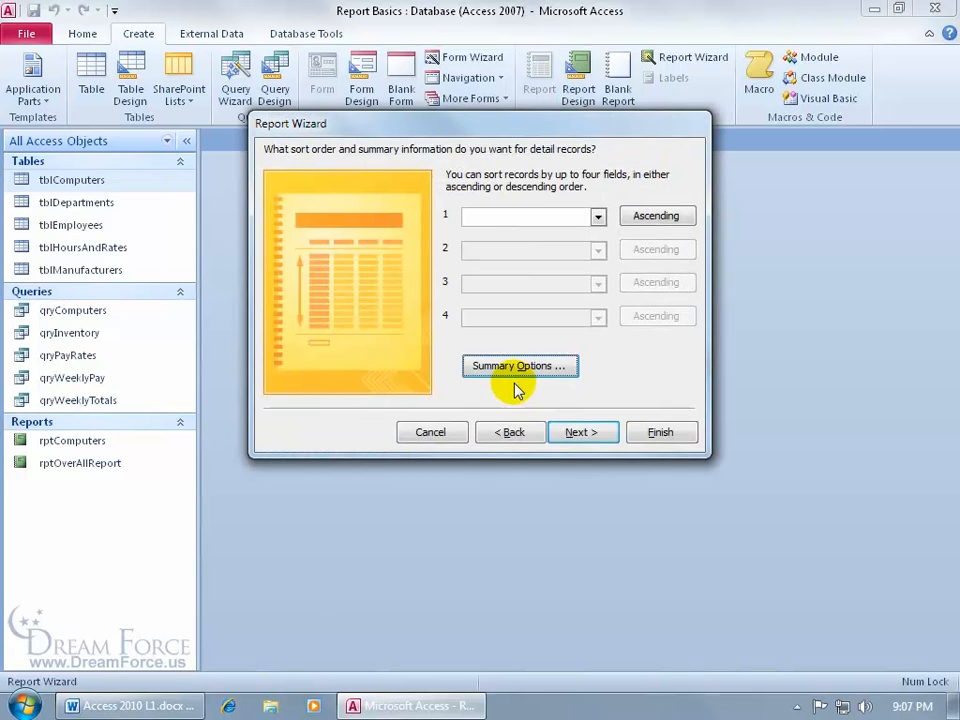
pyautogui.click(581, 431)
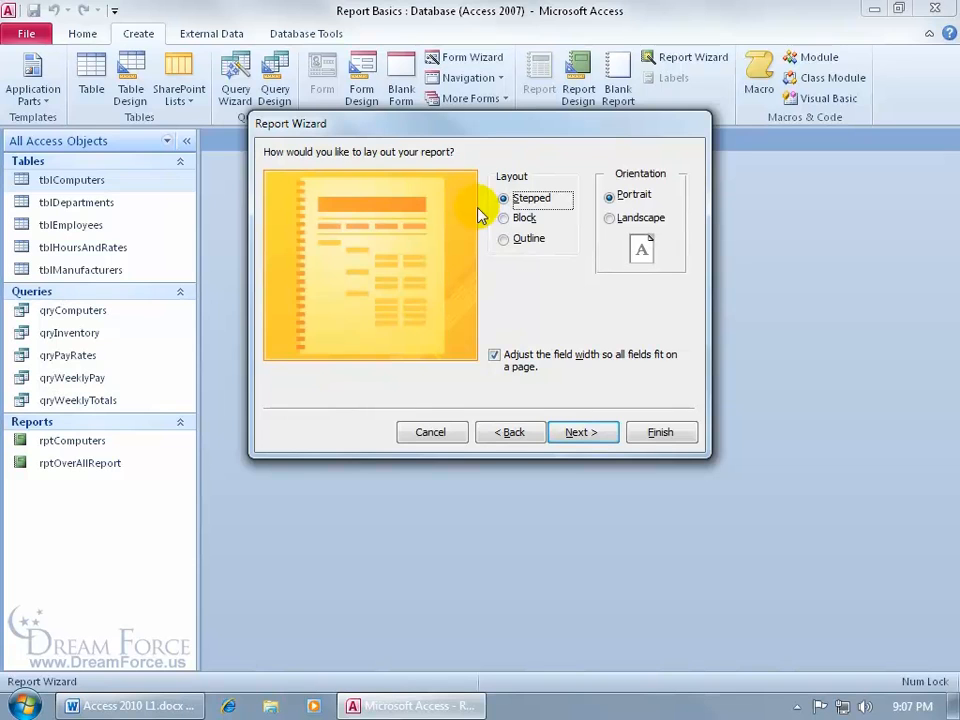
# Compare the Block and Outline layouts, choose the Stepped layout, and continue to the report title
pyautogui.click(506, 219)
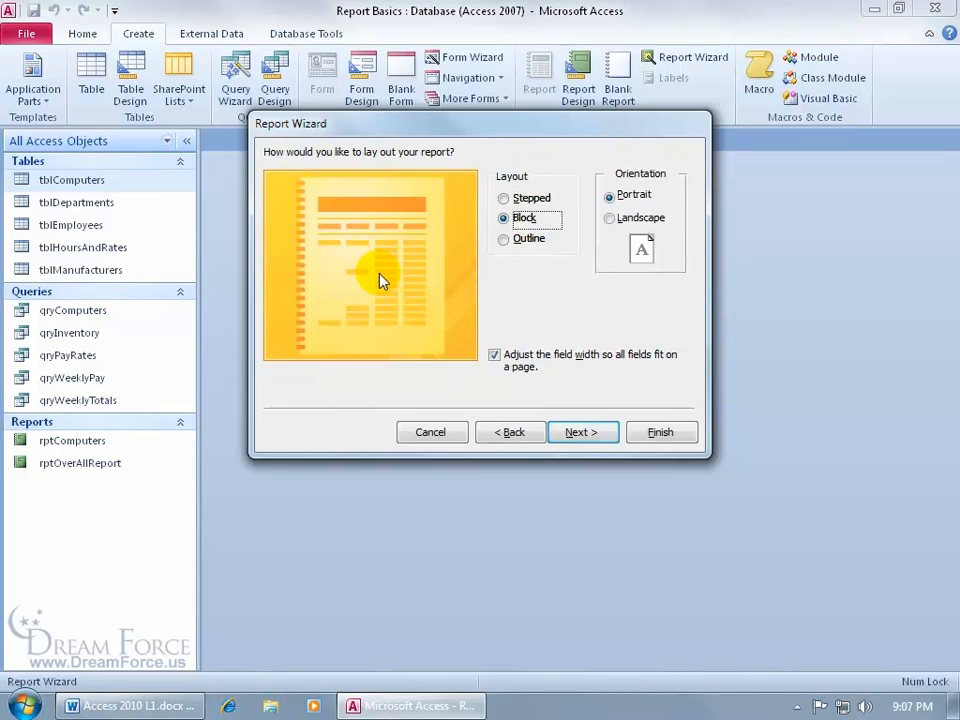
pyautogui.click(504, 240)
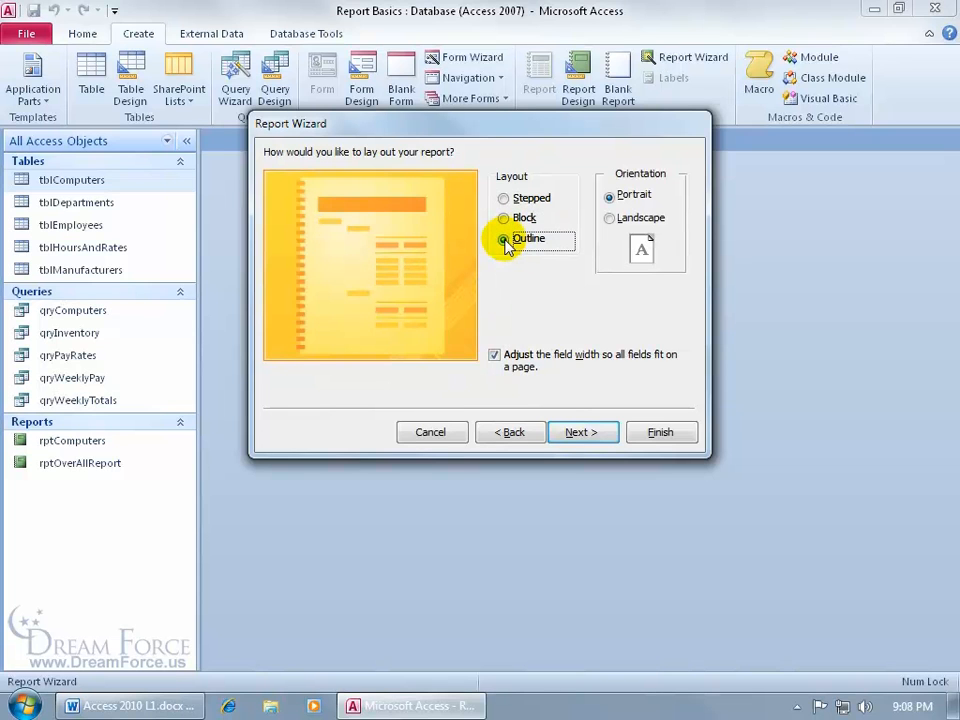
pyautogui.click(506, 198)
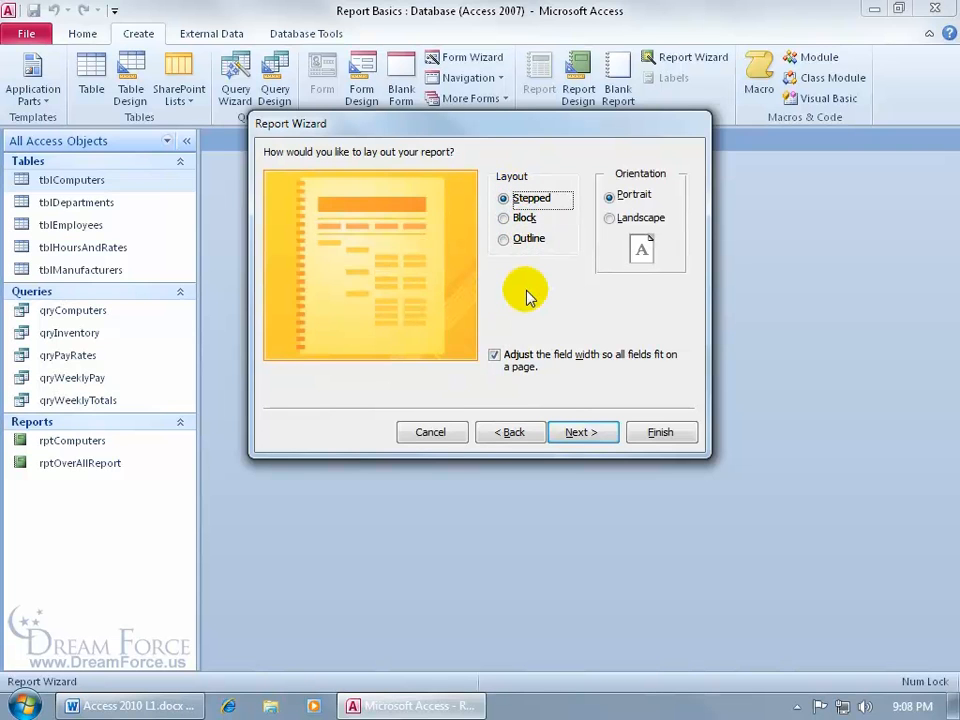
pyautogui.click(580, 432)
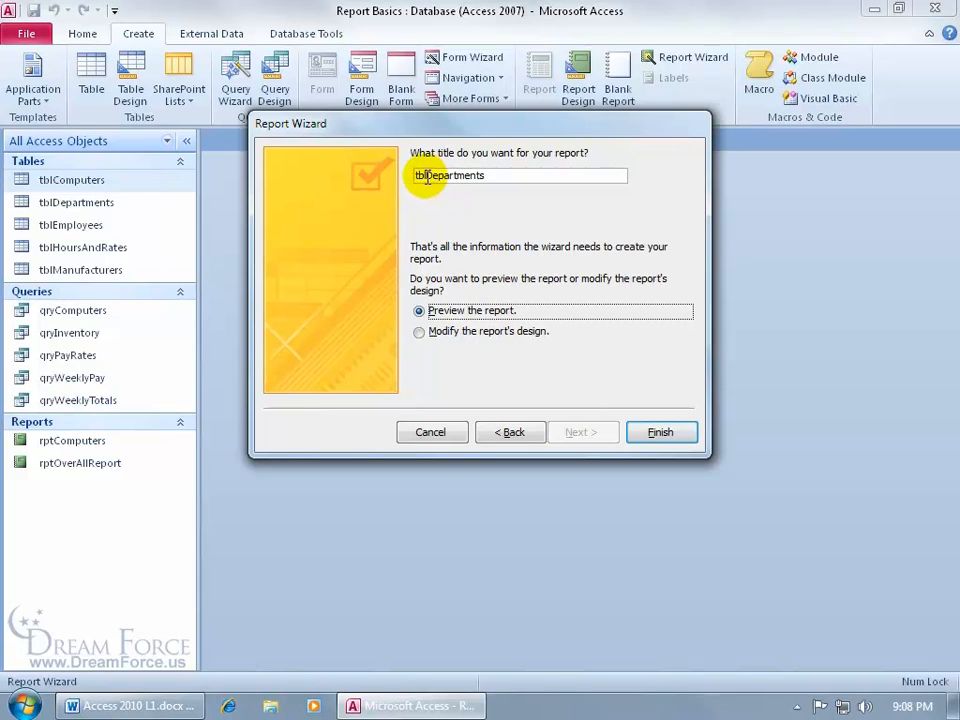
# Title the report rptPurchasingInfo, finish the wizard with the preview option, and examine the first page down to its footer
pyautogui.moveTo(426, 176); pyautogui.dragTo(405, 174)
pyautogui.write('rpt')
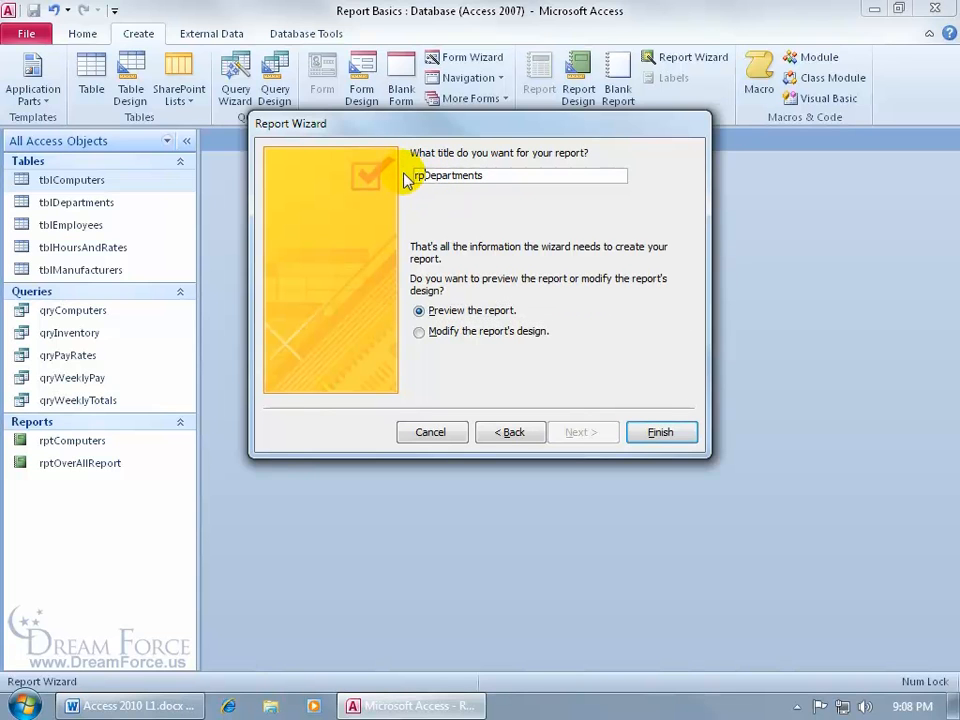
pyautogui.moveTo(428, 176); pyautogui.dragTo(491, 174)
pyautogui.write('PurchasingInfo')
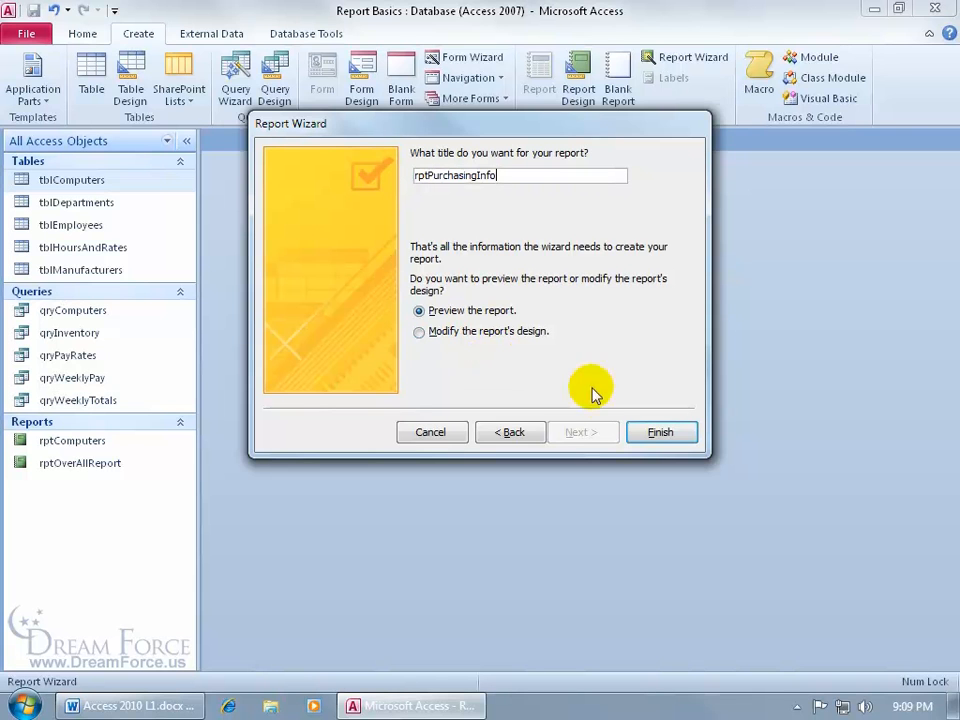
pyautogui.click(661, 436)
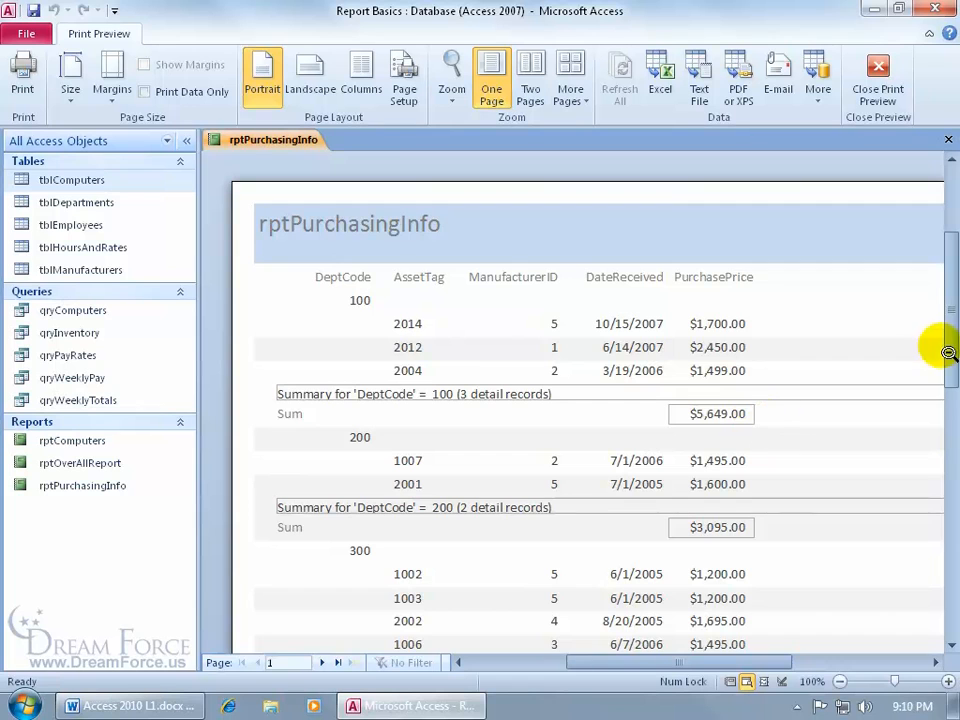
pyautogui.moveTo(949, 327); pyautogui.dragTo(891, 542)
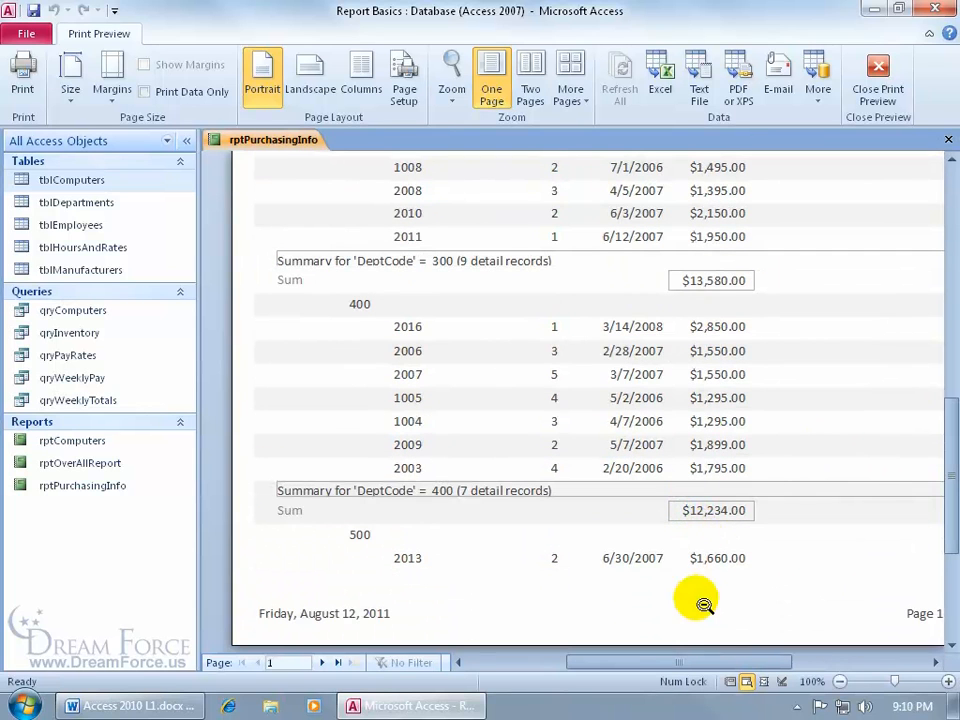
pyautogui.moveTo(680, 662); pyautogui.dragTo(718, 666)
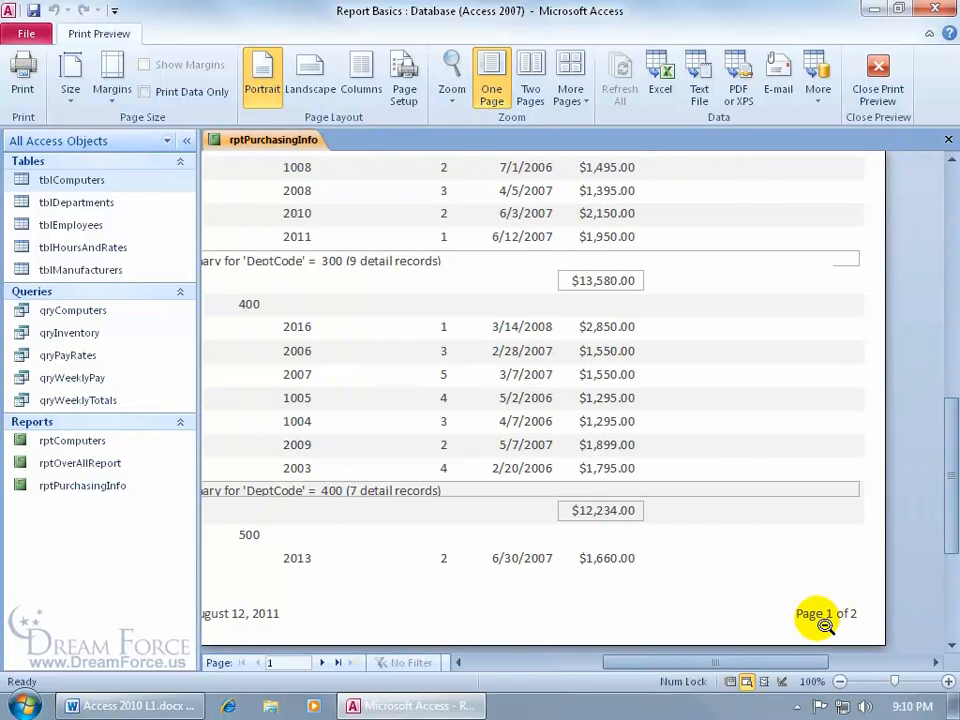
# Examine the second page of the report preview, including the last department's sum and the grand total
pyautogui.click(321, 662)
pyautogui.moveTo(943, 439); pyautogui.dragTo(950, 272)
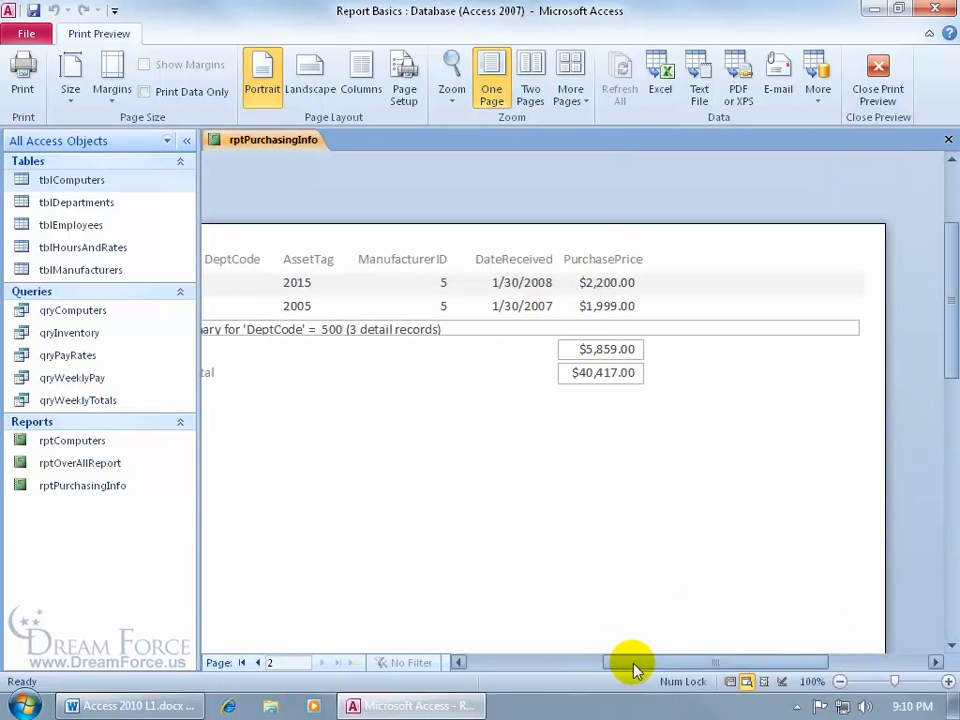
pyautogui.moveTo(632, 664); pyautogui.dragTo(604, 668)
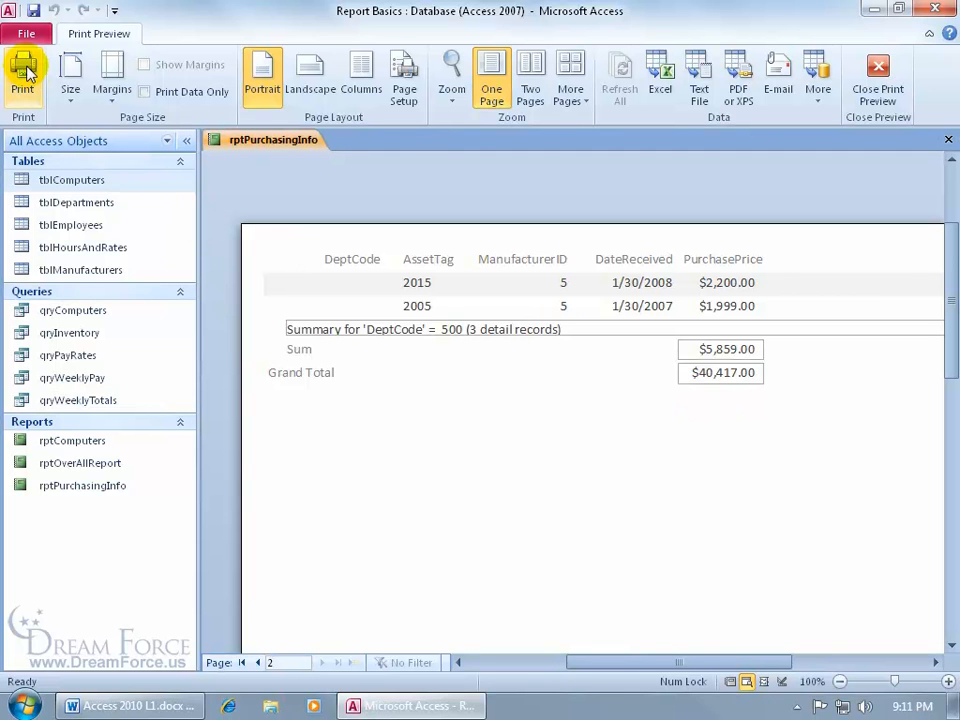
# Close the print preview, switch rptPurchasingInfo to Report View, and examine it down to the grand total
pyautogui.click(880, 88)
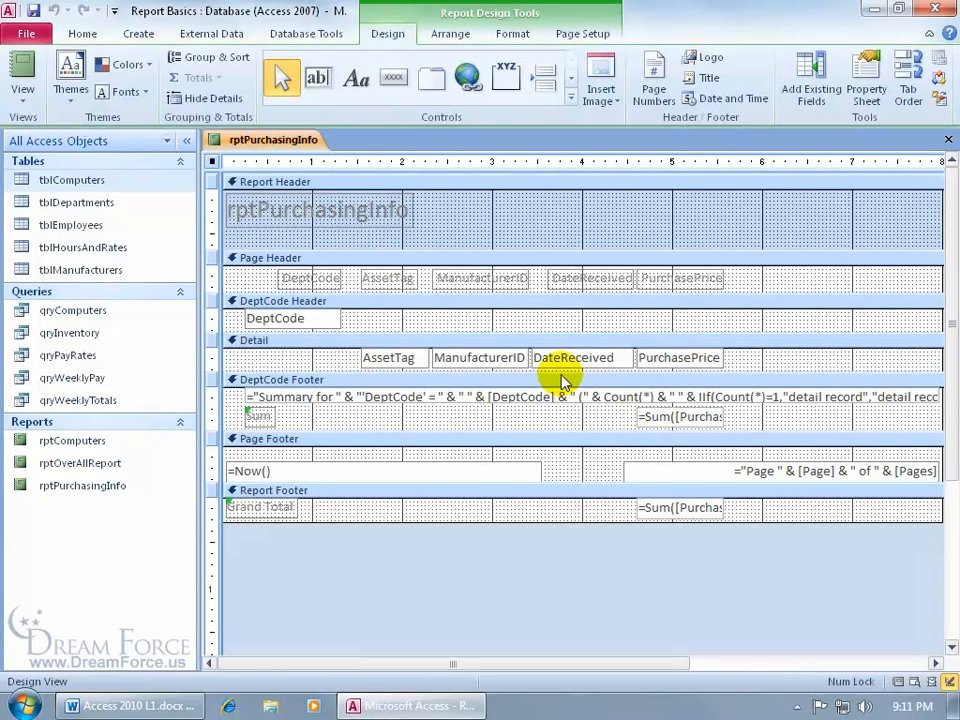
pyautogui.rightClick(248, 137)
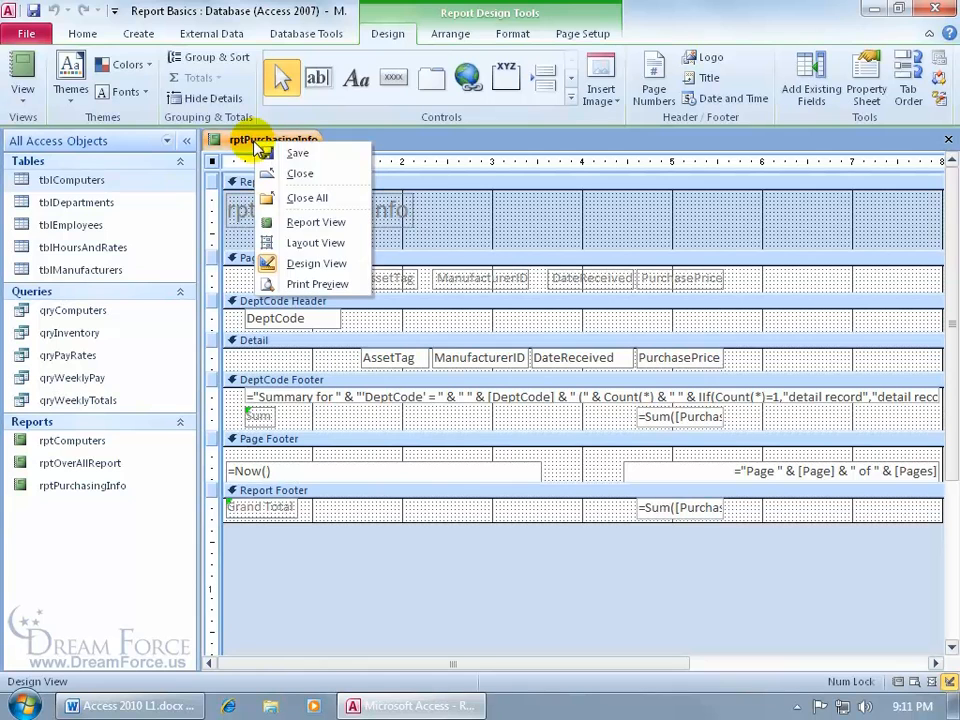
pyautogui.click(310, 227)
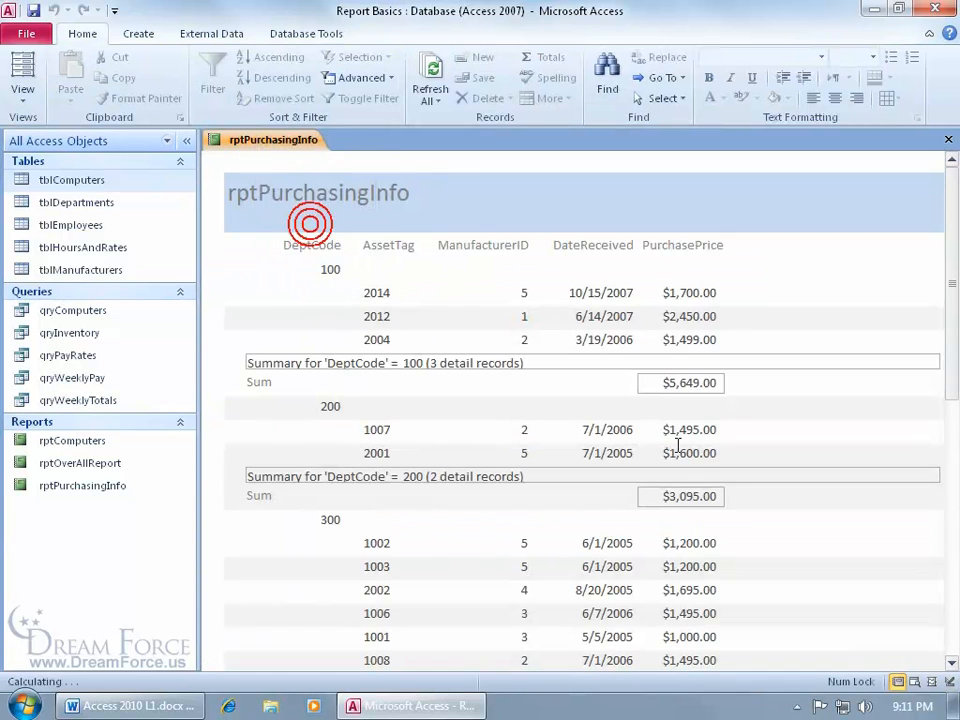
pyautogui.moveTo(951, 298); pyautogui.dragTo(949, 549)
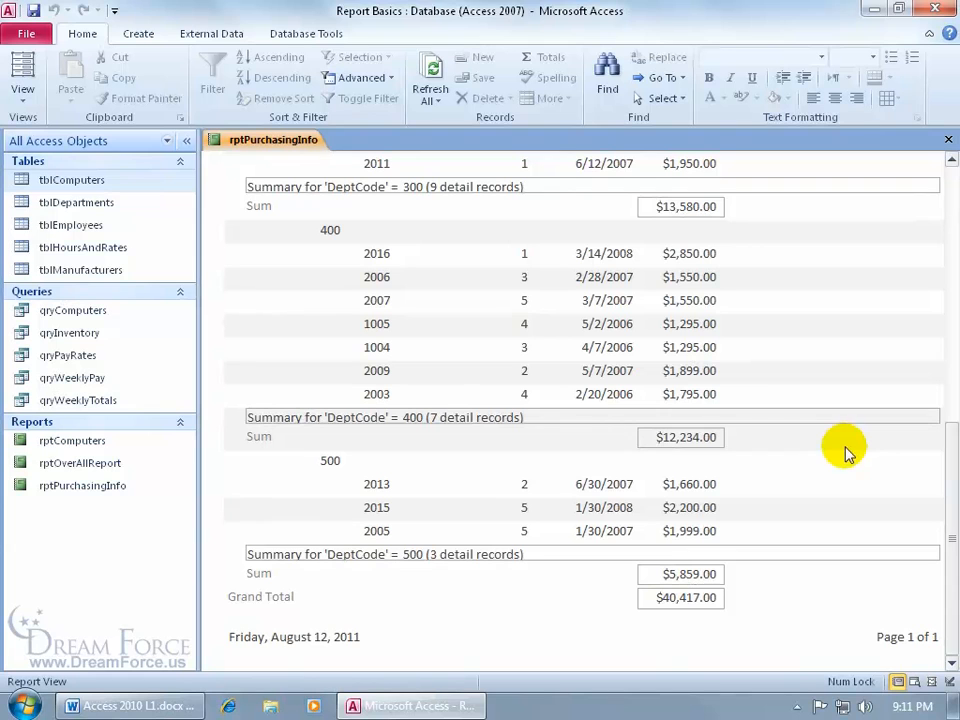